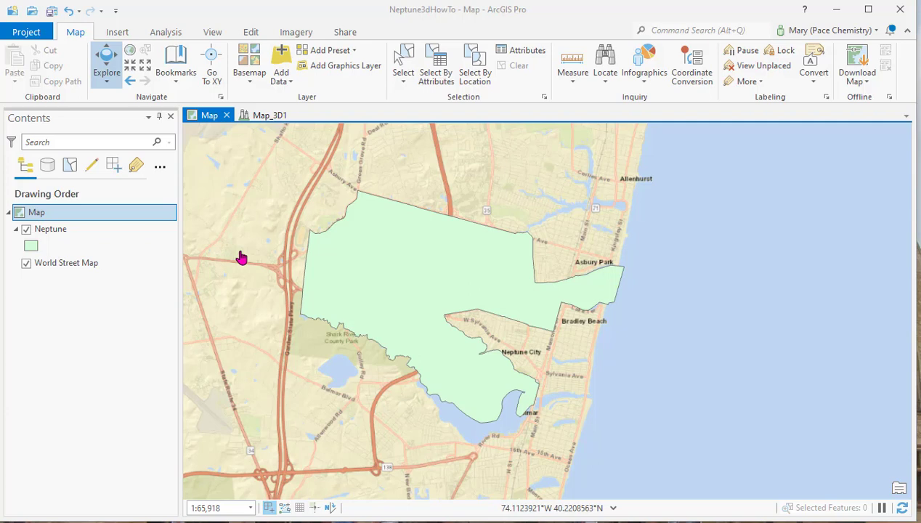
Inspect the Neptune layer's Source properties to read its polygon shapefile type and full path.
right_click(62, 233)
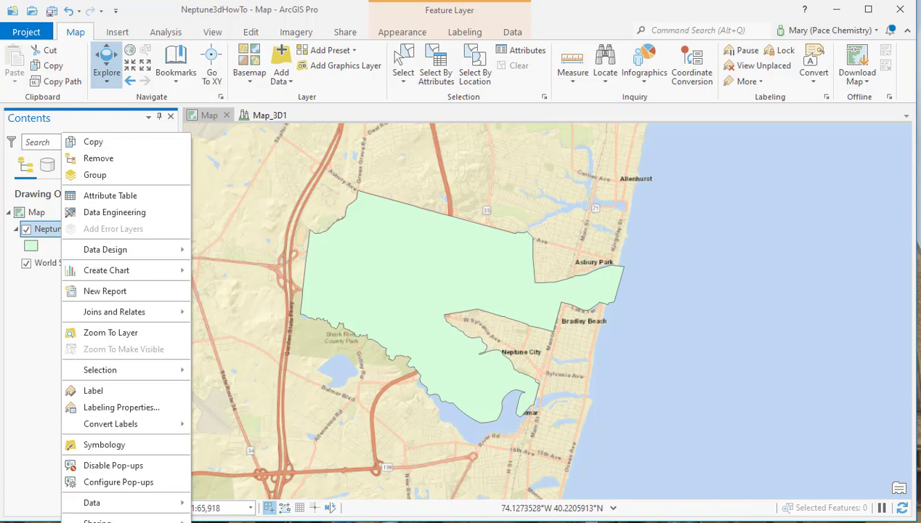
click(109, 519)
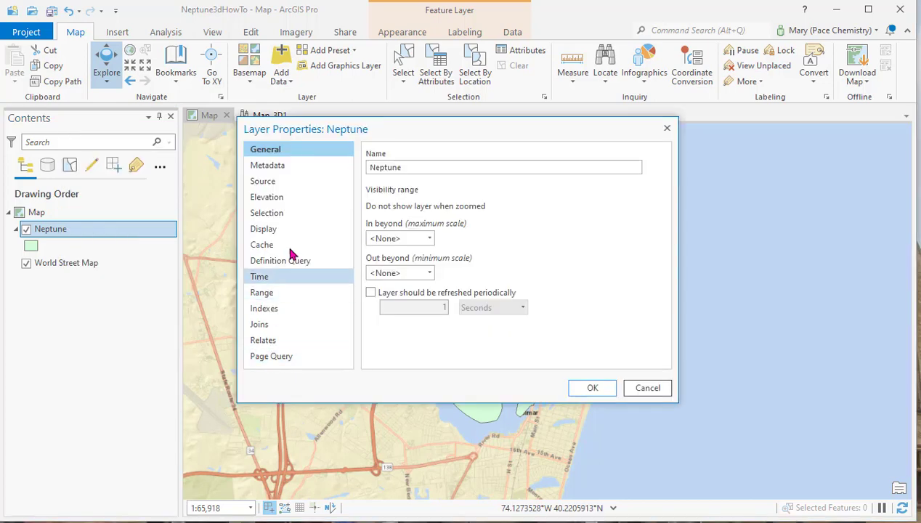
click(282, 185)
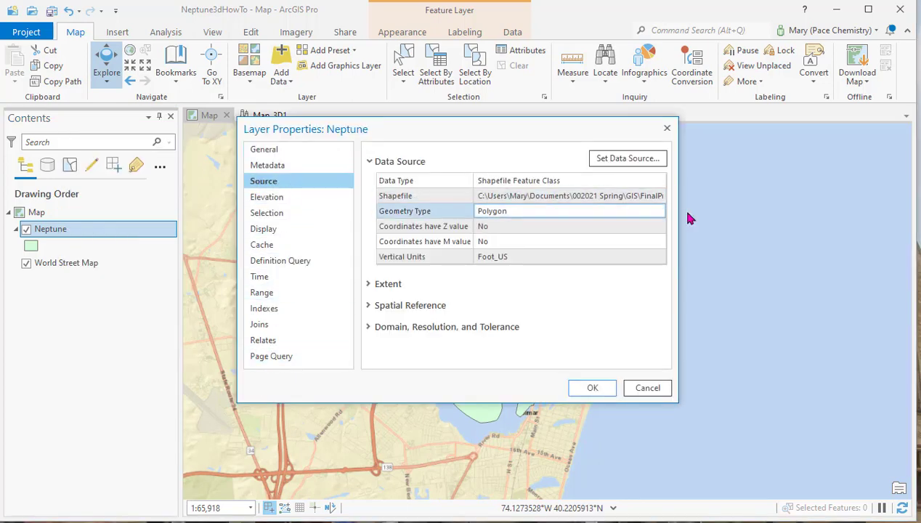
drag(680, 218, 888, 219)
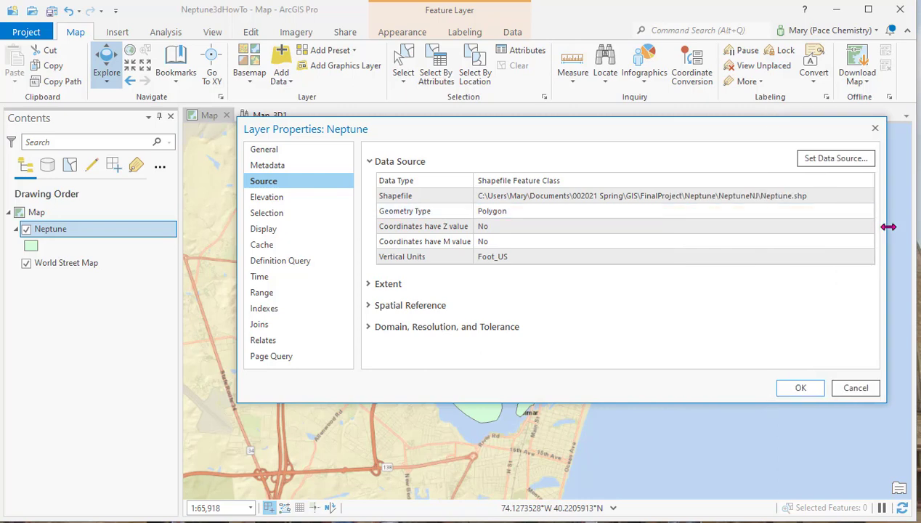
mouse_move(638, 133)
mouse_down()
mouse_move(530, 141)
mouse_move(506, 162)
mouse_up()
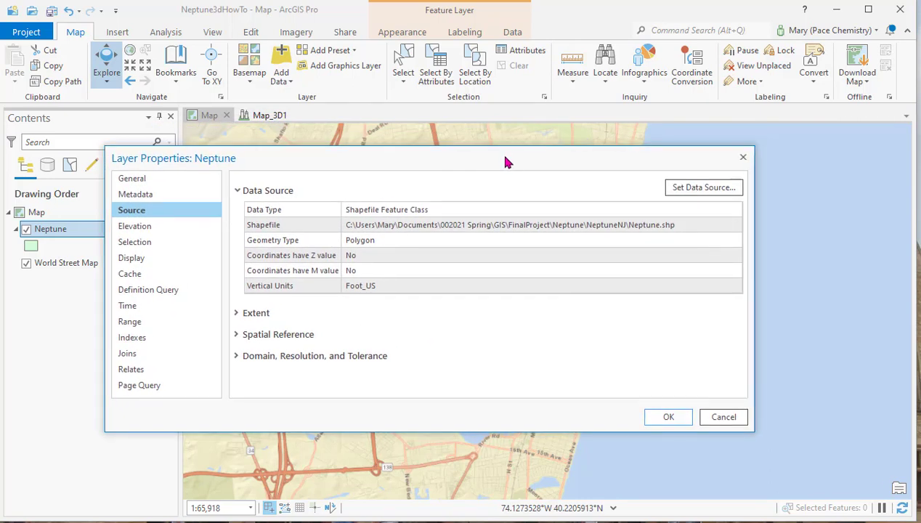
click(551, 225)
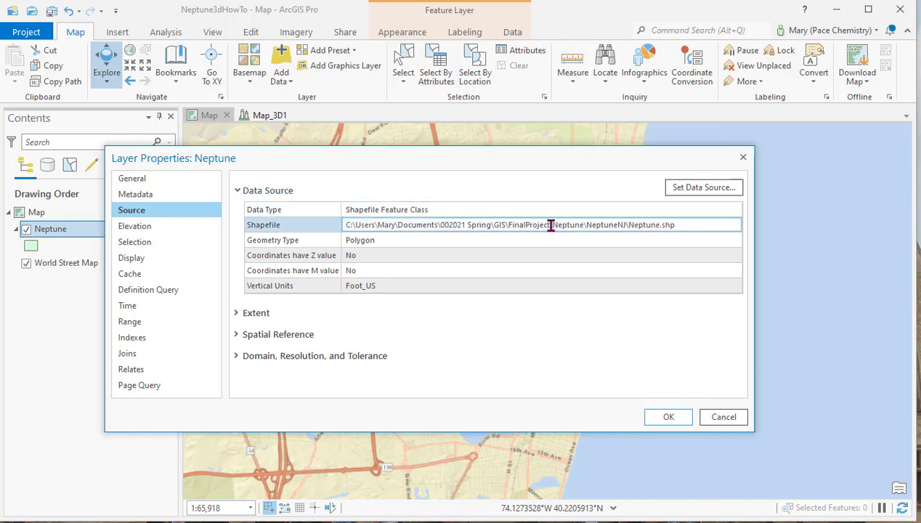
click(565, 209)
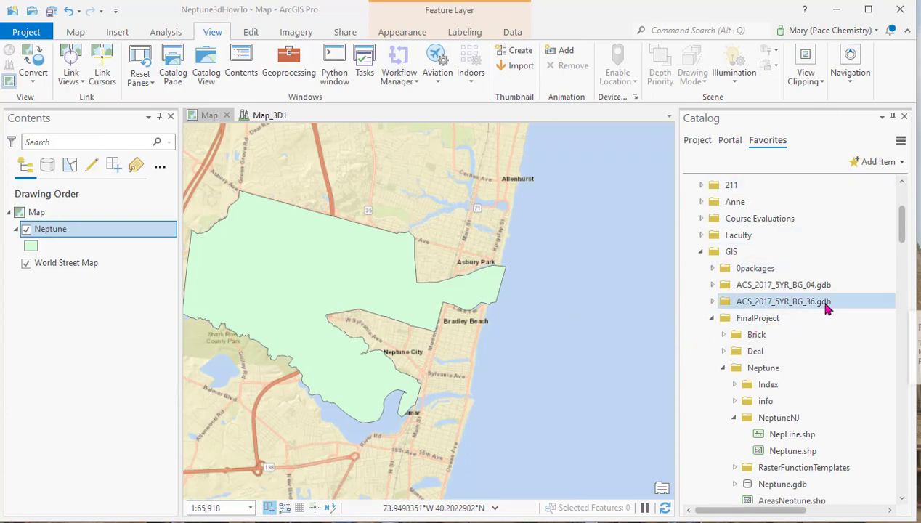
Scroll the Catalog to the NeptuneNJ folder holding NepLine.shp and Neptune.shp.
scroll(817, 341, down, 1)
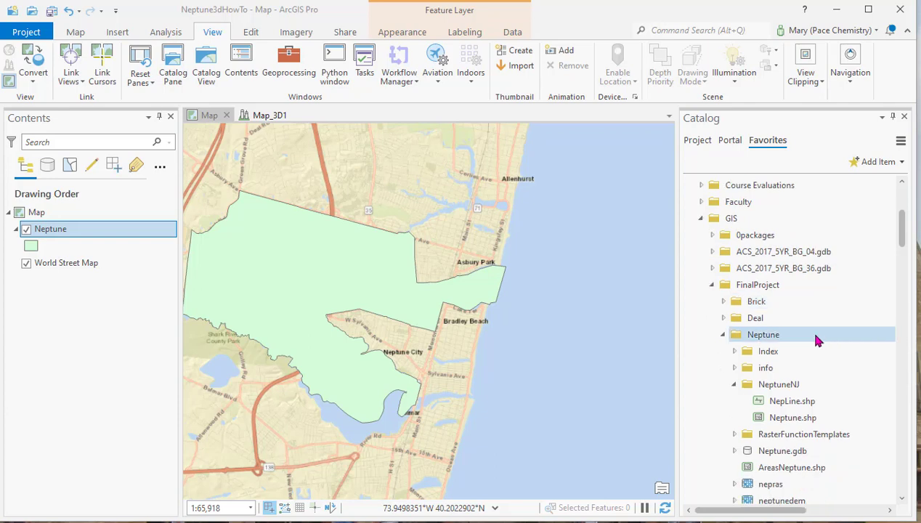
scroll(809, 323, down, 1)
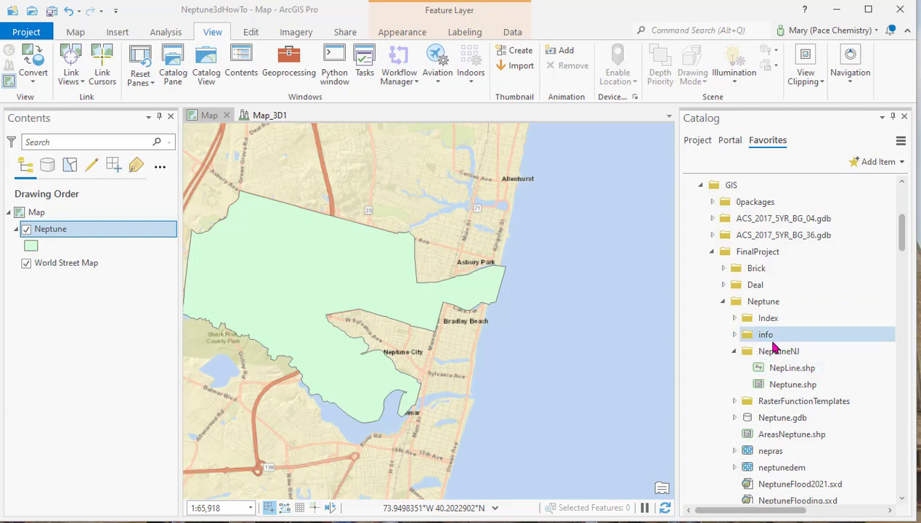
scroll(856, 358, down, 1)
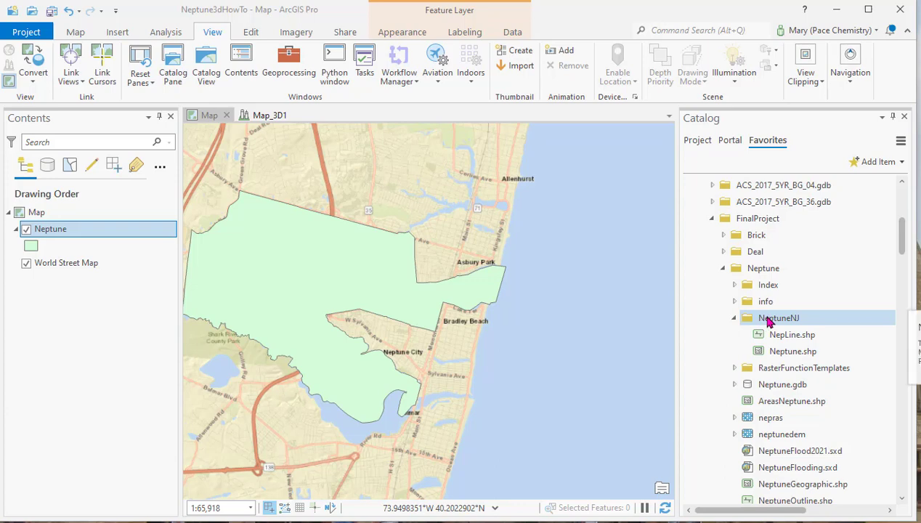
Launch Create Feature Class via New > Shapefile on the NeptuneNJ folder.
right_click(766, 322)
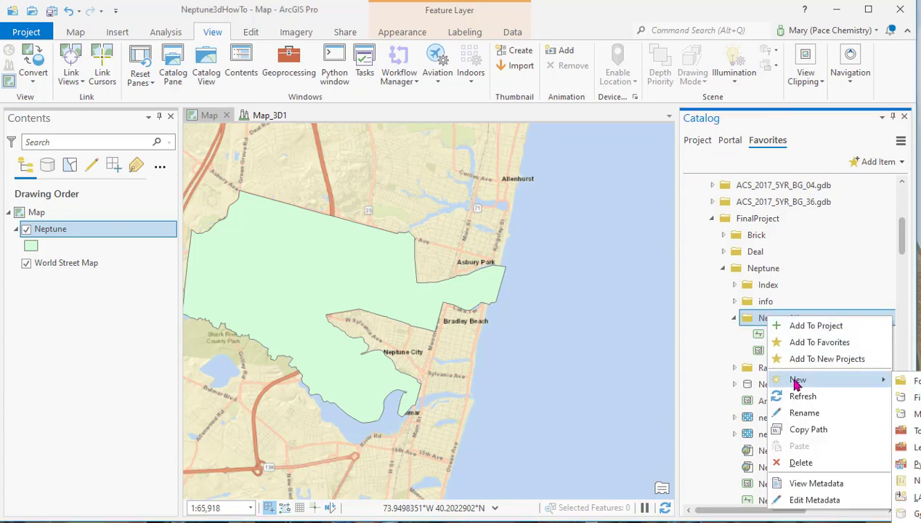
mouse_move(798, 379)
click(506, 9)
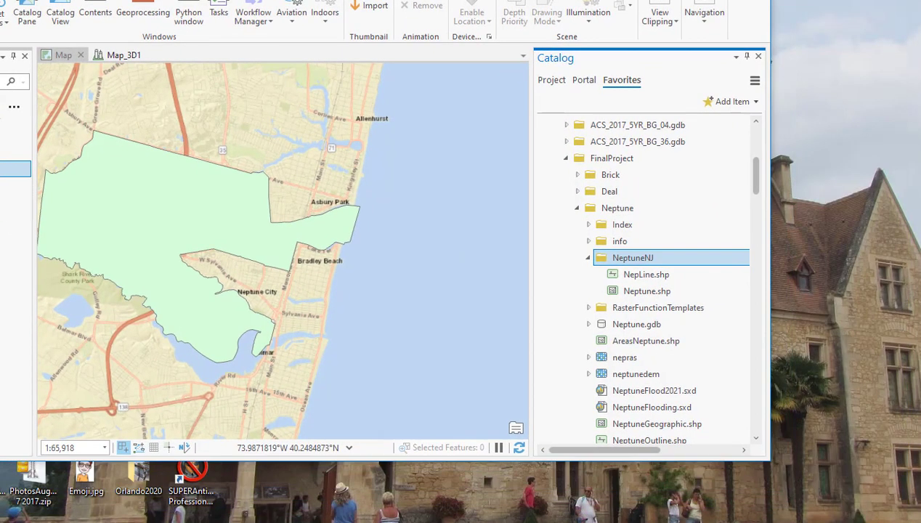
right_click(617, 264)
mouse_move(654, 259)
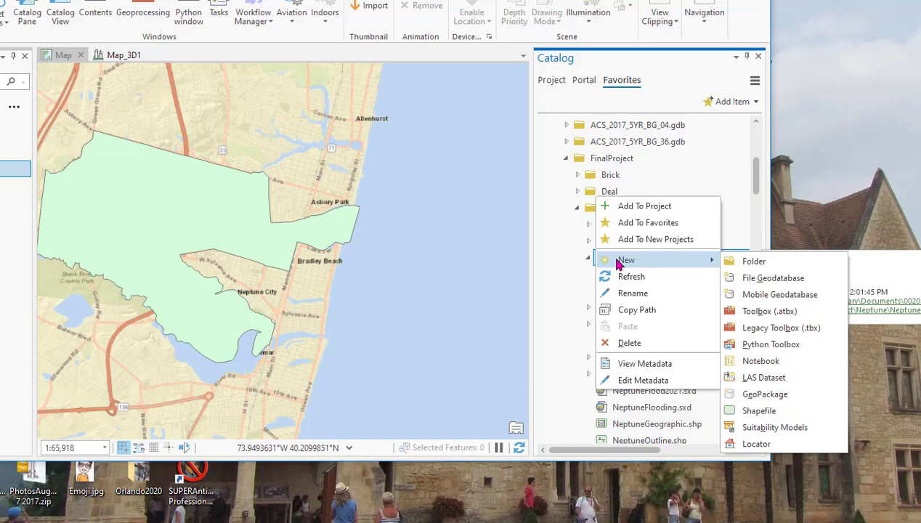
click(757, 408)
text(L)
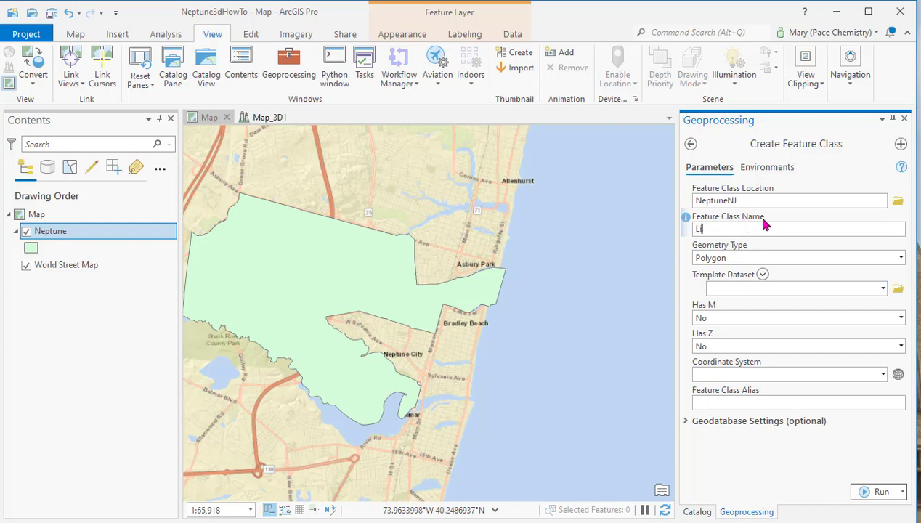
Name the feature class LineAroundNeptune, with Polyline geometry and Neptune as the template.
text(ineAroundNep)
text(tune)
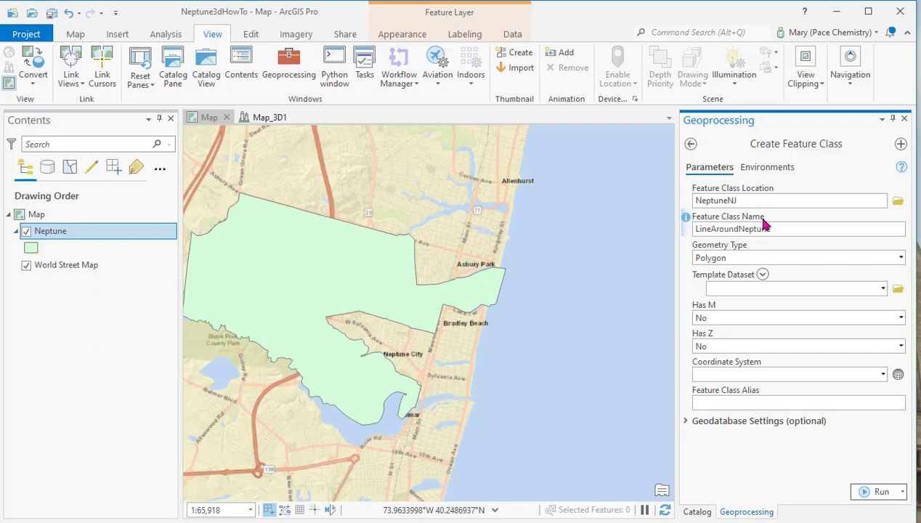
click(900, 261)
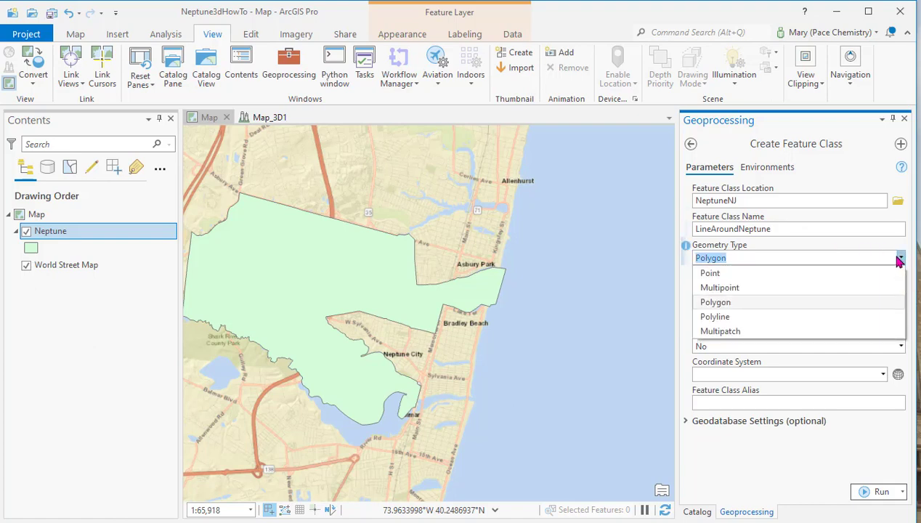
click(726, 317)
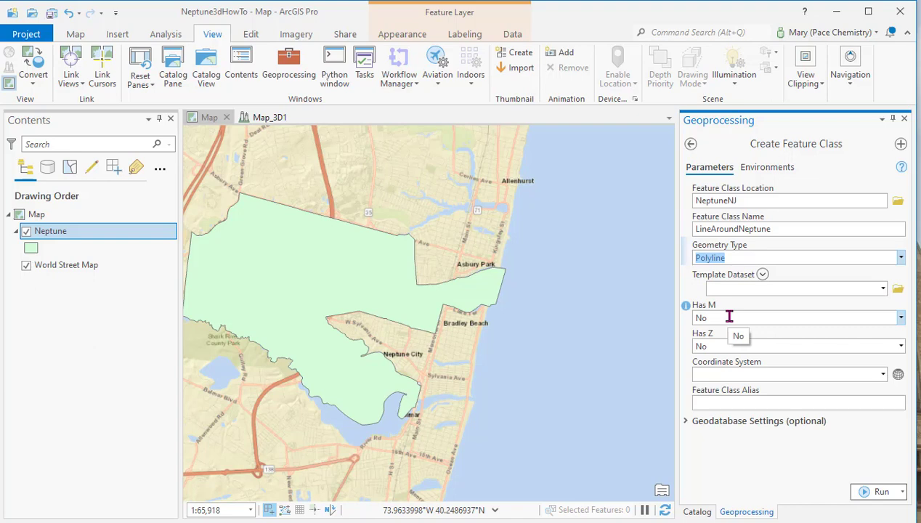
click(884, 290)
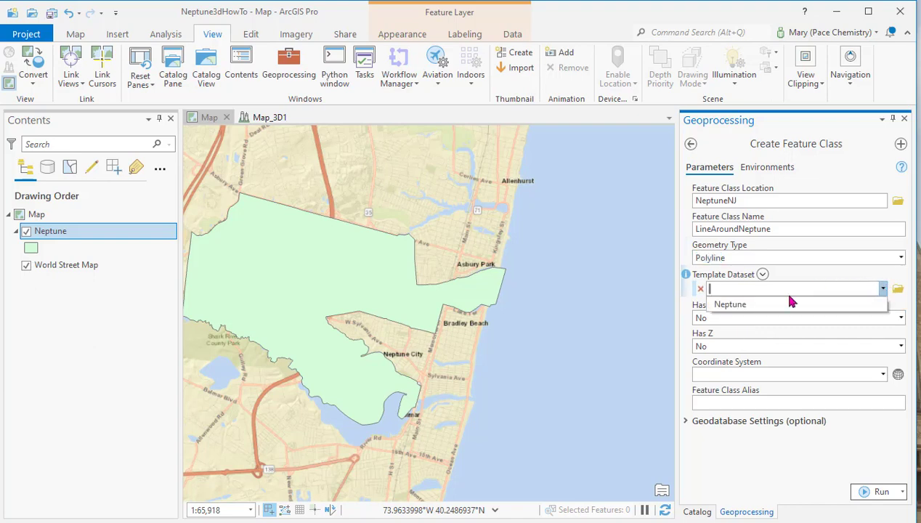
click(748, 305)
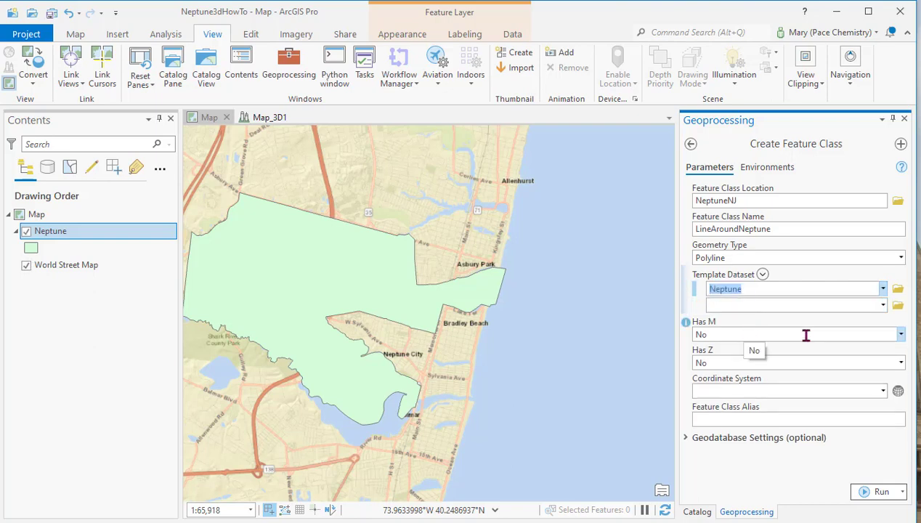
Match M and Z values to the template, use Neptune's coordinate system, and run the tool.
click(901, 334)
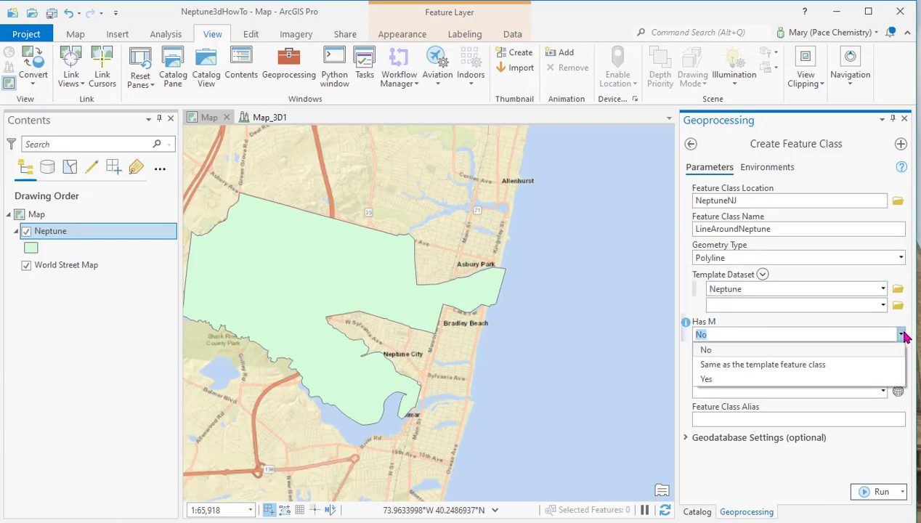
click(815, 365)
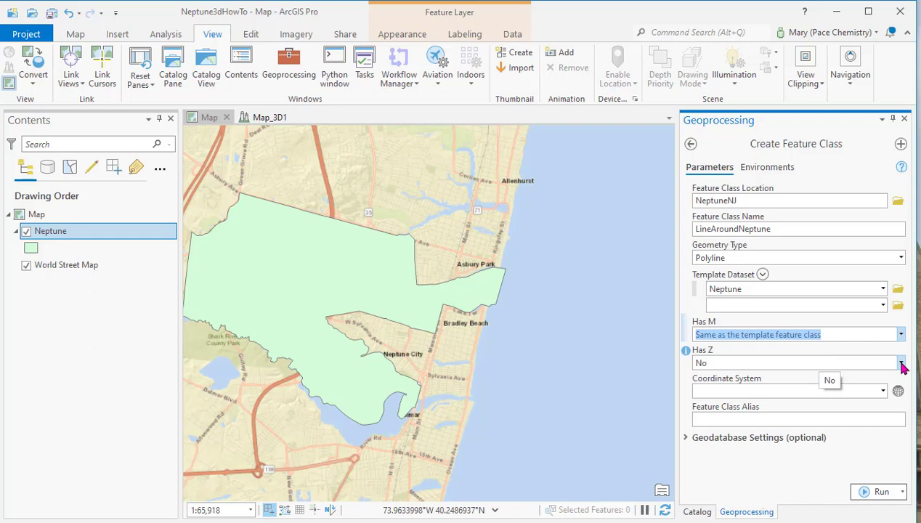
click(901, 365)
click(808, 390)
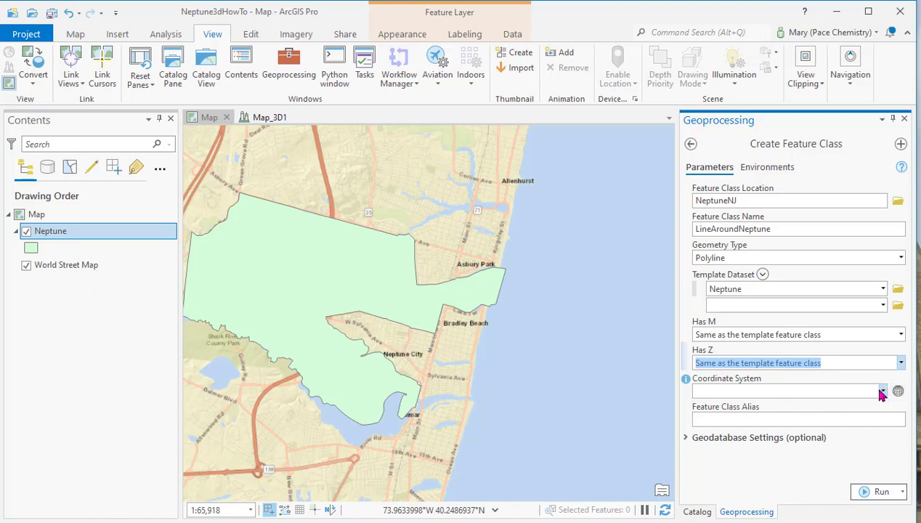
click(883, 392)
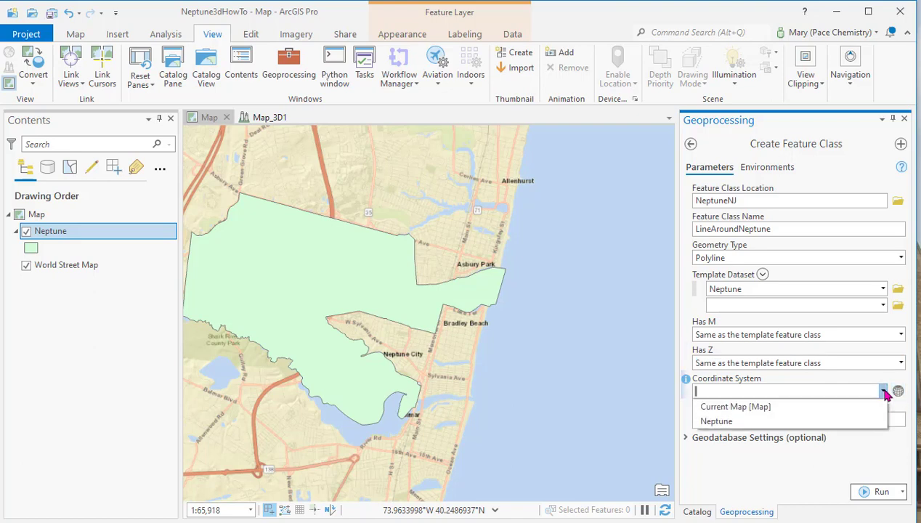
click(735, 421)
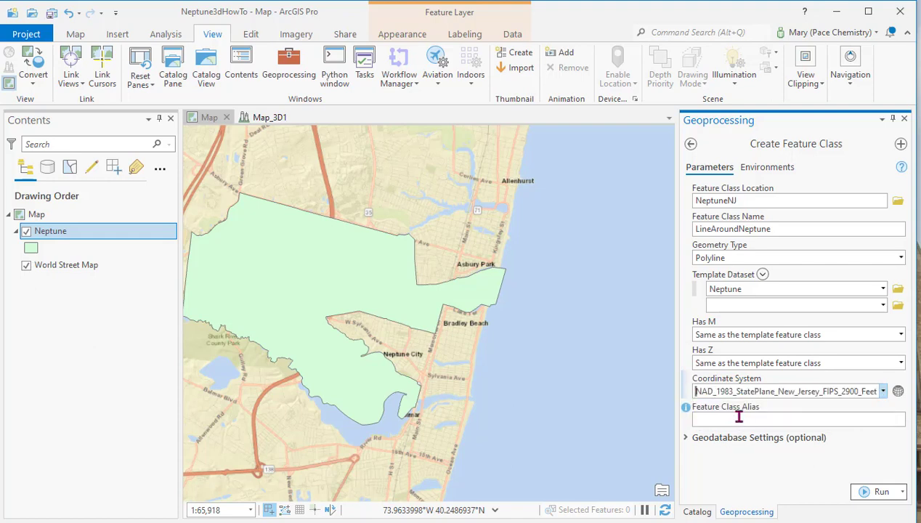
click(882, 493)
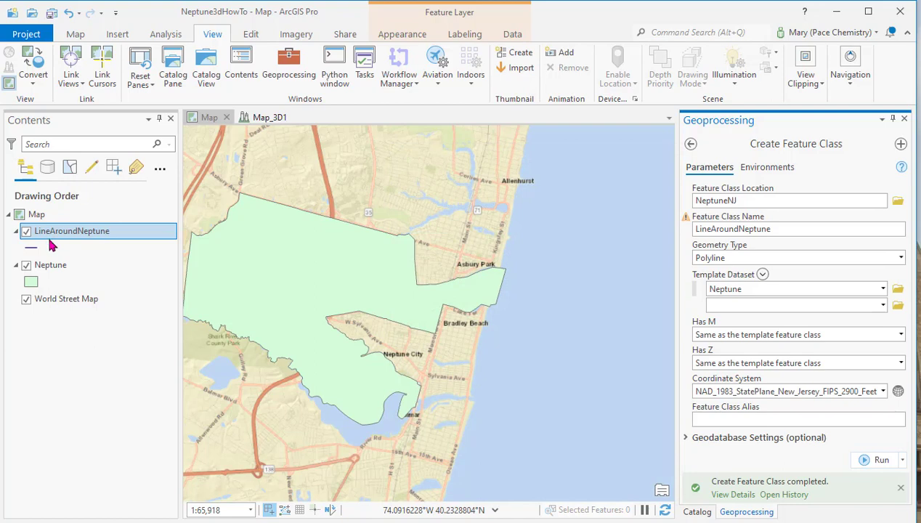
Open the Neptune layer's attribute table showing its single polygon record.
drag(274, 305, 372, 313)
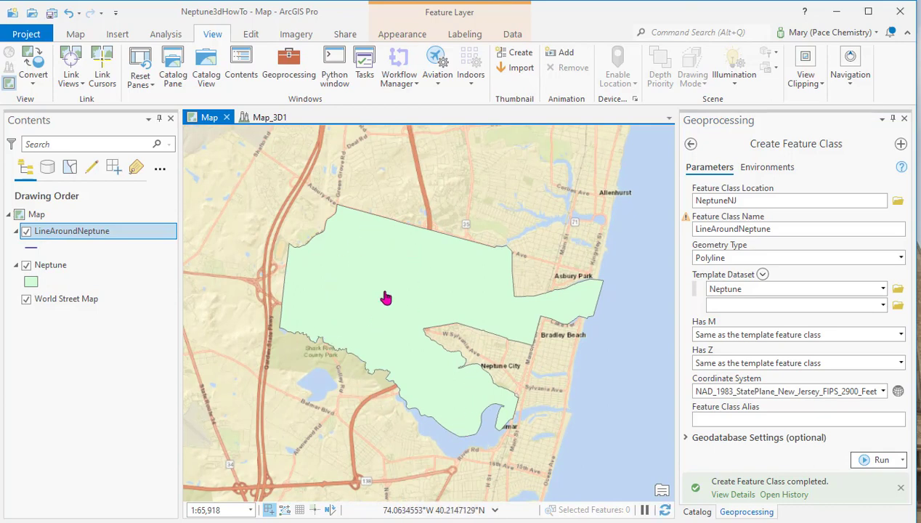
right_click(67, 269)
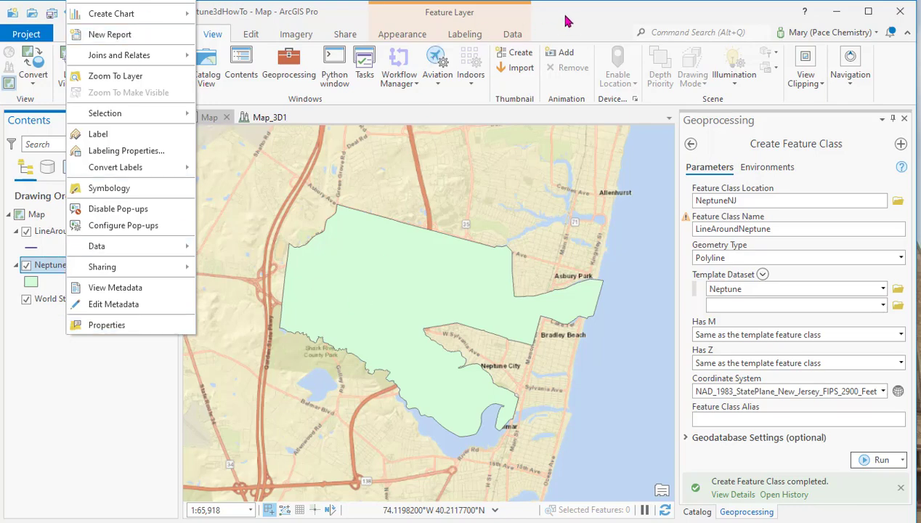
click(590, 112)
drag(581, 14, 667, 191)
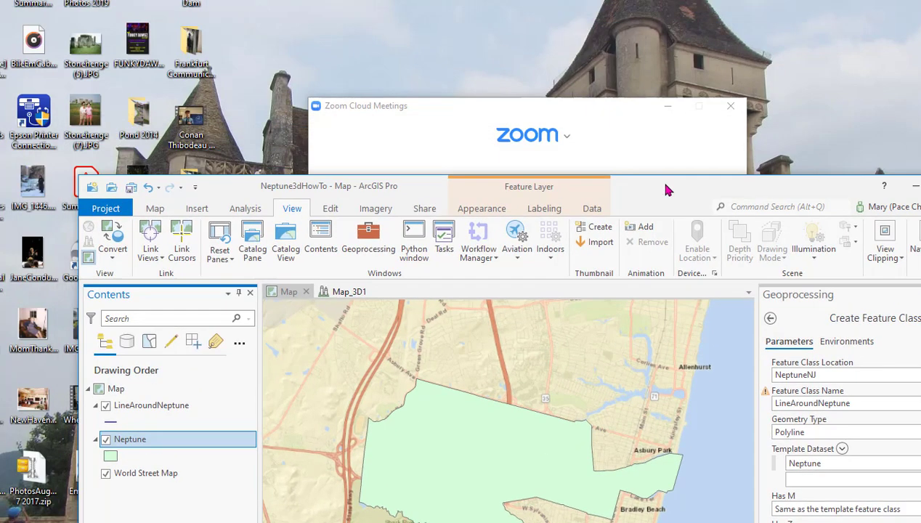
right_click(140, 441)
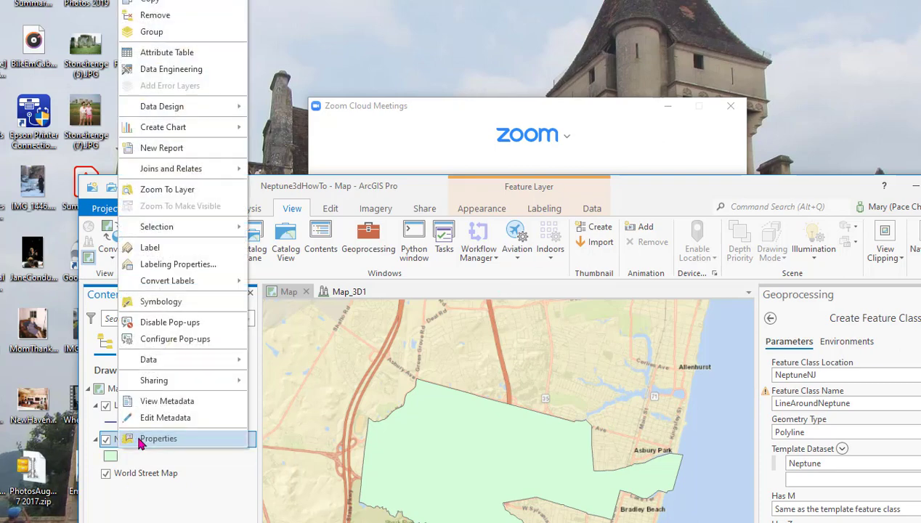
click(167, 53)
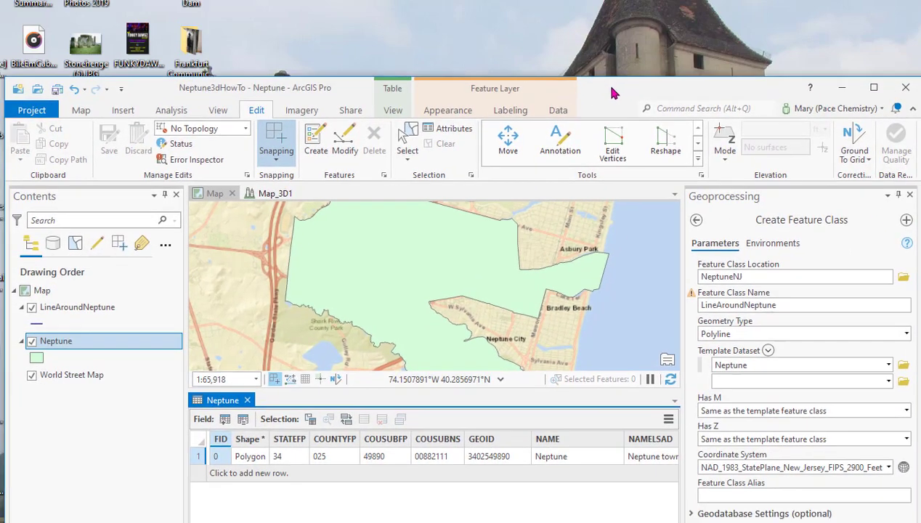
drag(670, 194, 612, 19)
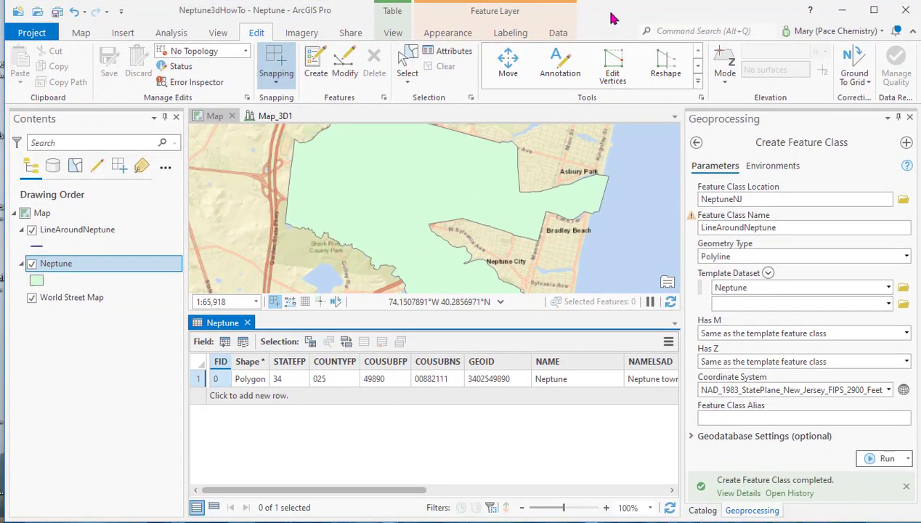
Select all records in the Neptune table and copy the polygon.
click(392, 34)
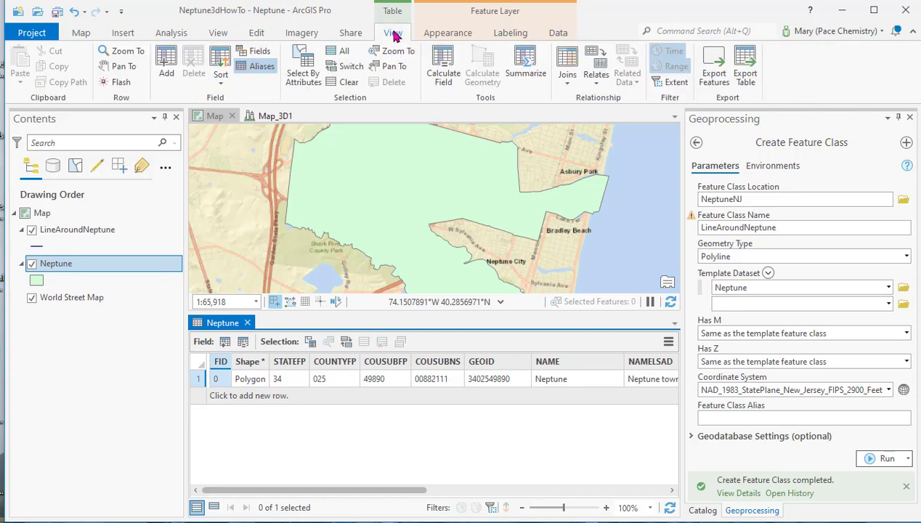
click(334, 53)
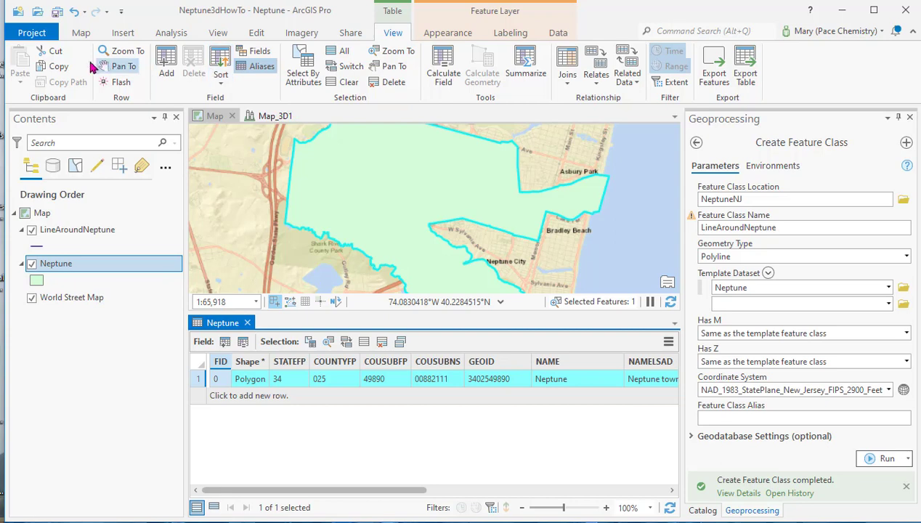
click(58, 67)
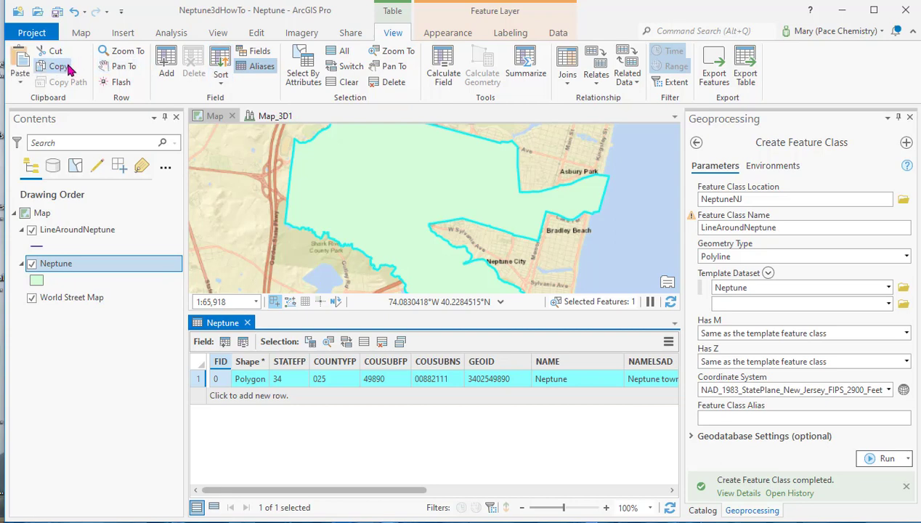
click(20, 85)
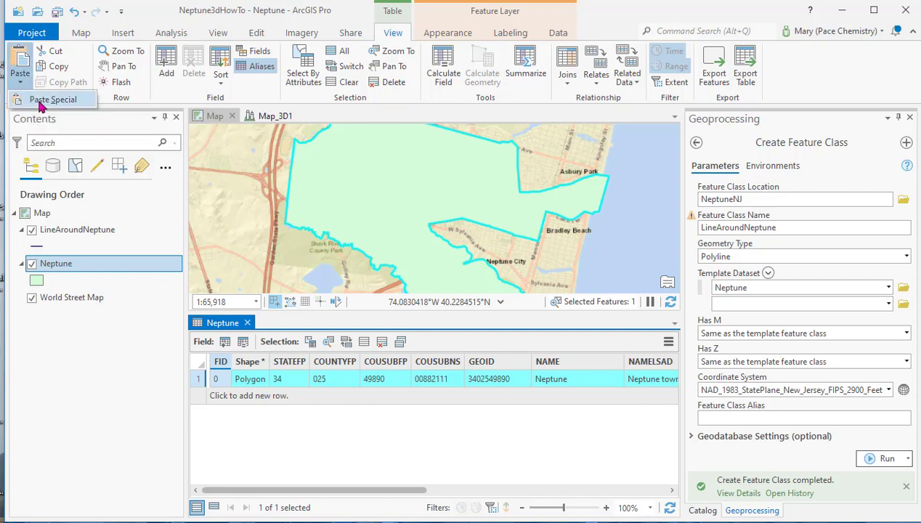
Paste Special the copied polygon with LineAroundNeptune as the target template.
click(40, 106)
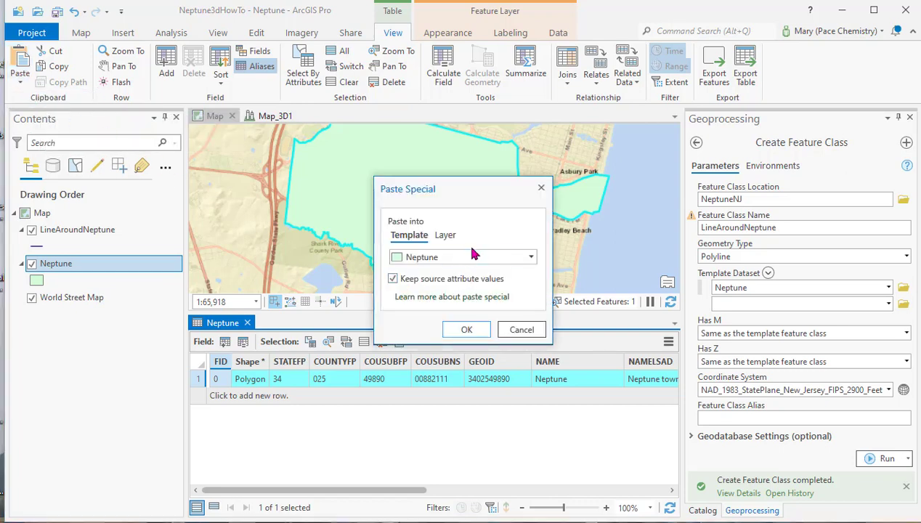
click(533, 259)
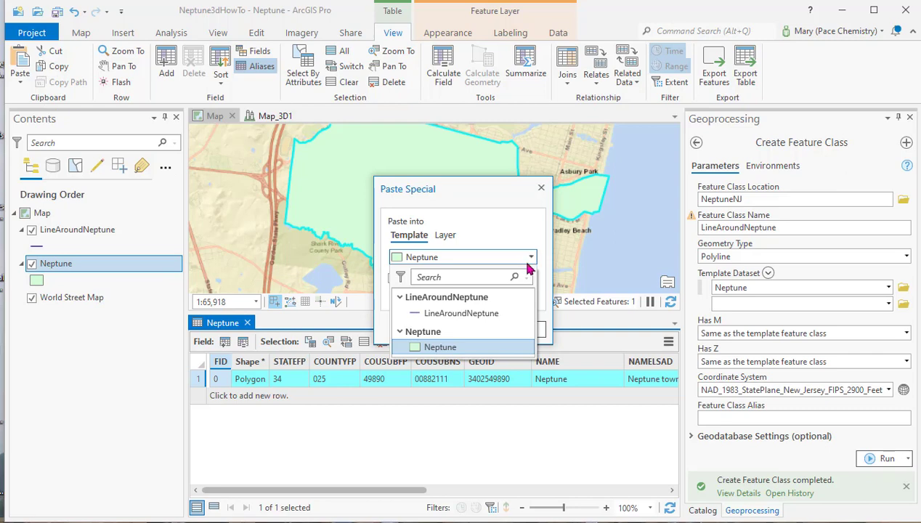
click(465, 313)
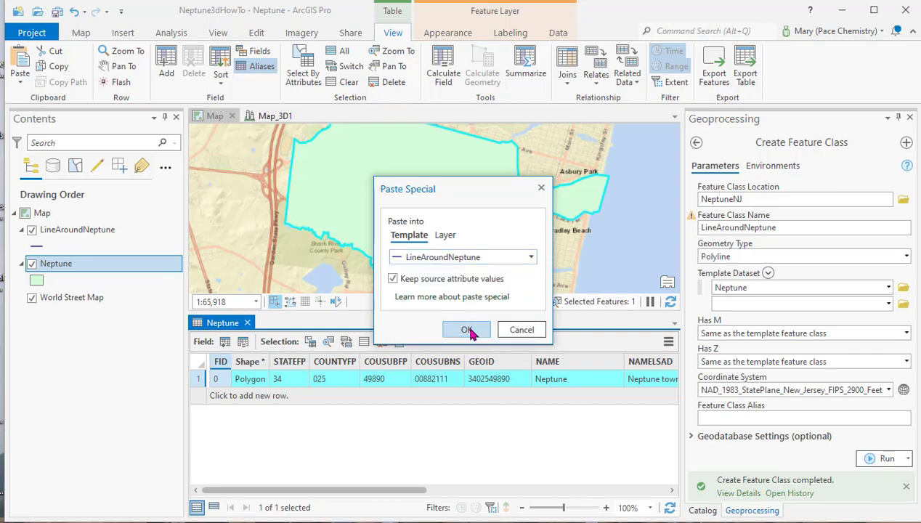
click(467, 330)
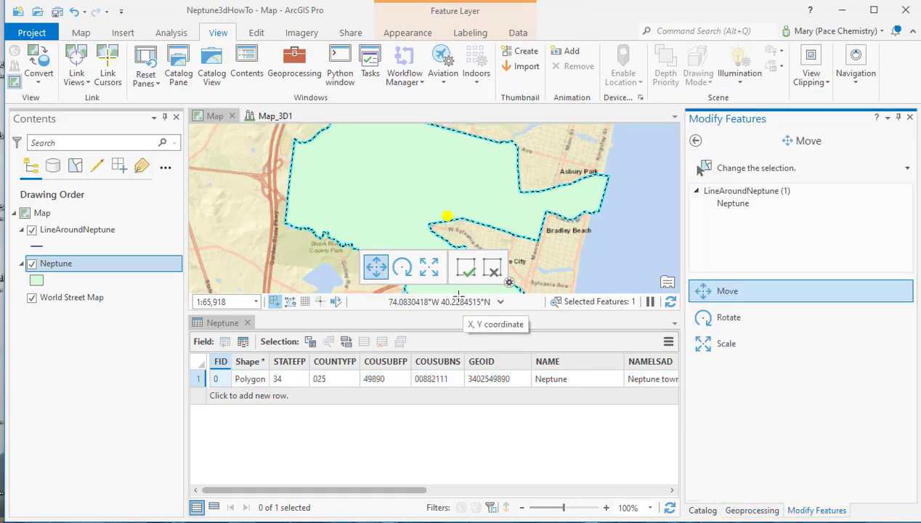
Open LineAroundNeptune's attribute table, clear the selection, and toggle Neptune's visibility to check the line.
right_click(95, 234)
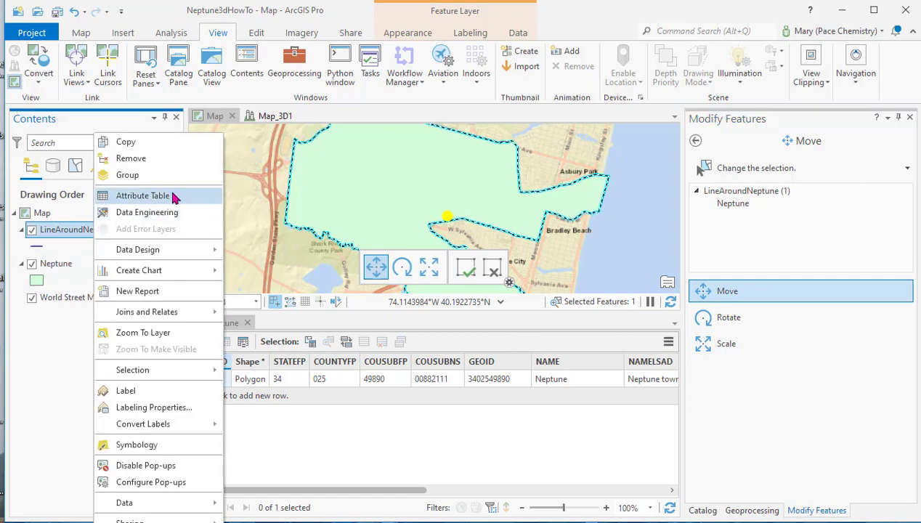
click(143, 195)
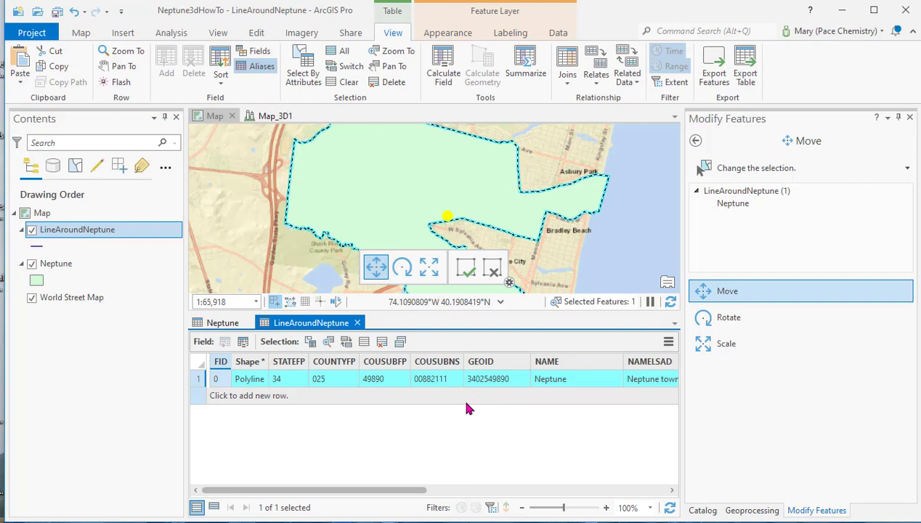
click(350, 82)
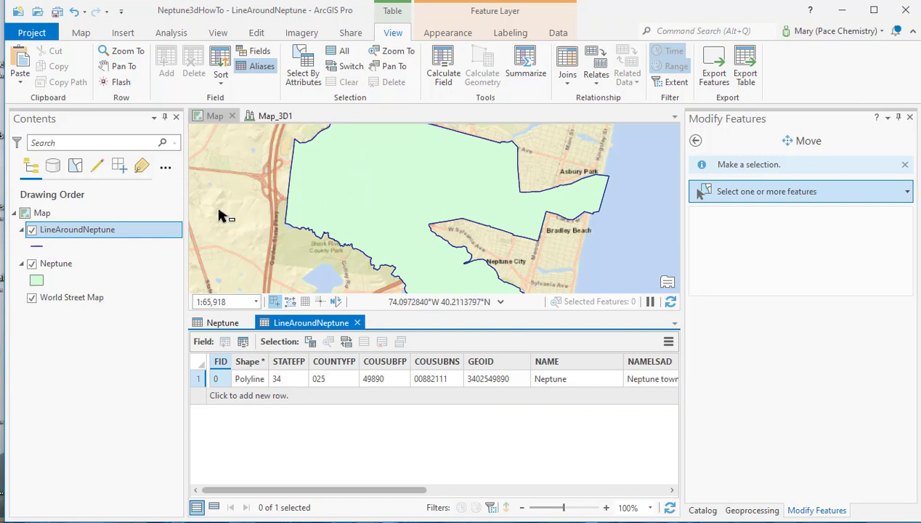
click(32, 266)
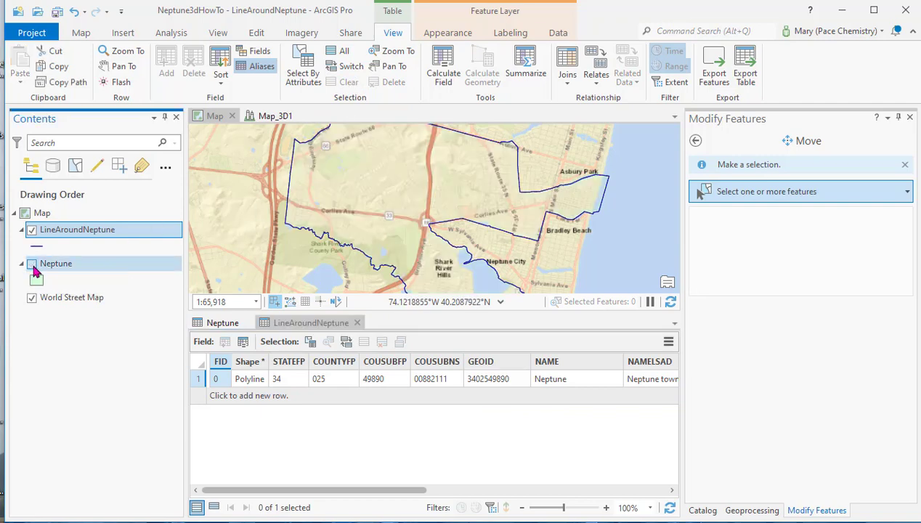
click(32, 265)
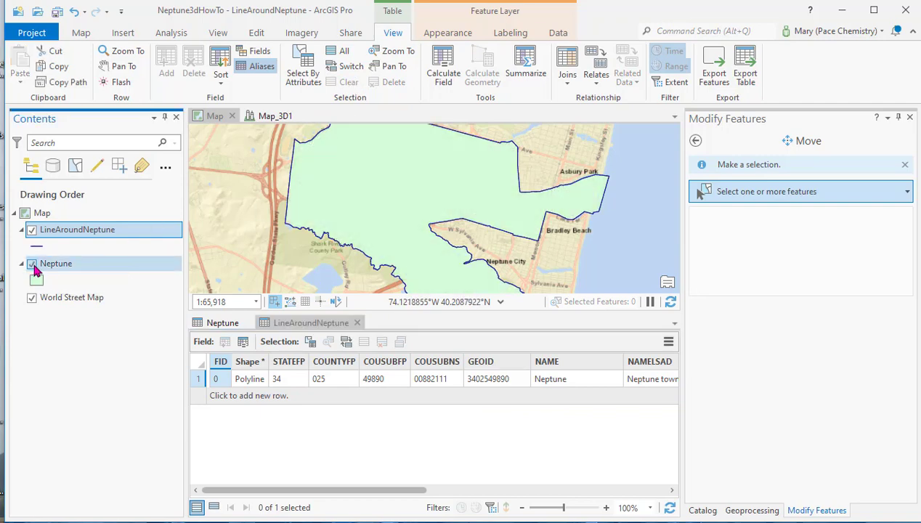